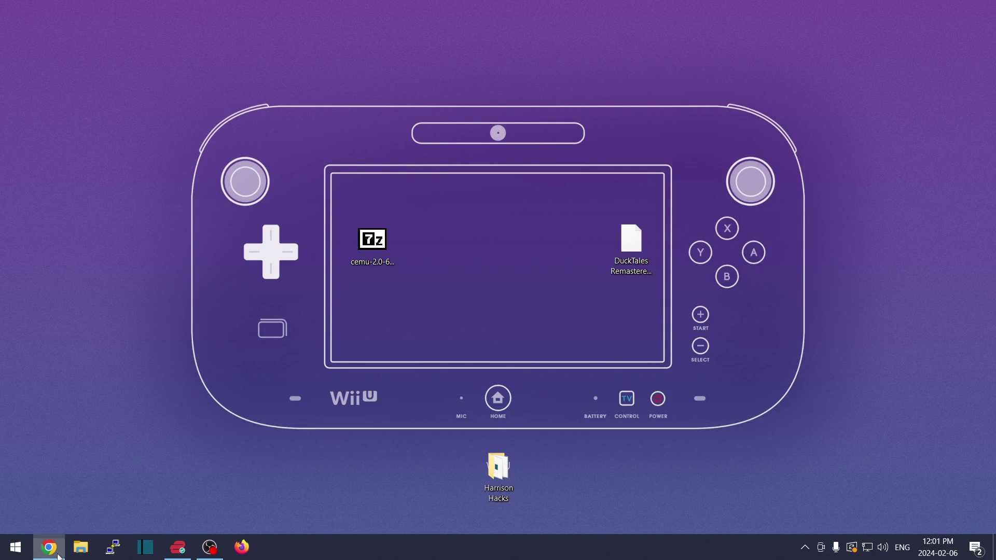
# After a look at the Cemu releases page, extract cemu-2.0-65-windows-x64.zip here and place Cemu_2.0-65 beside it.
pyautogui.click(49, 548)
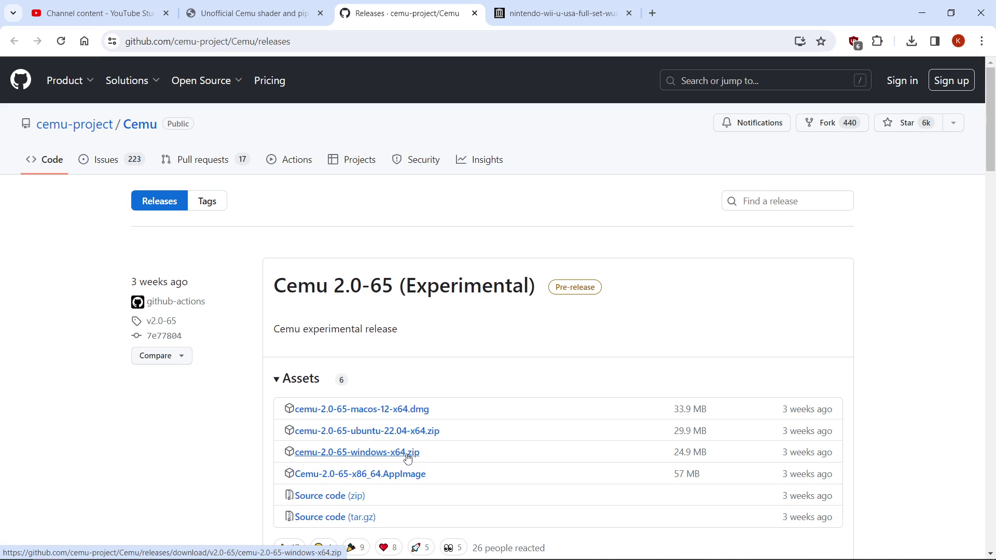
pyautogui.click(922, 12)
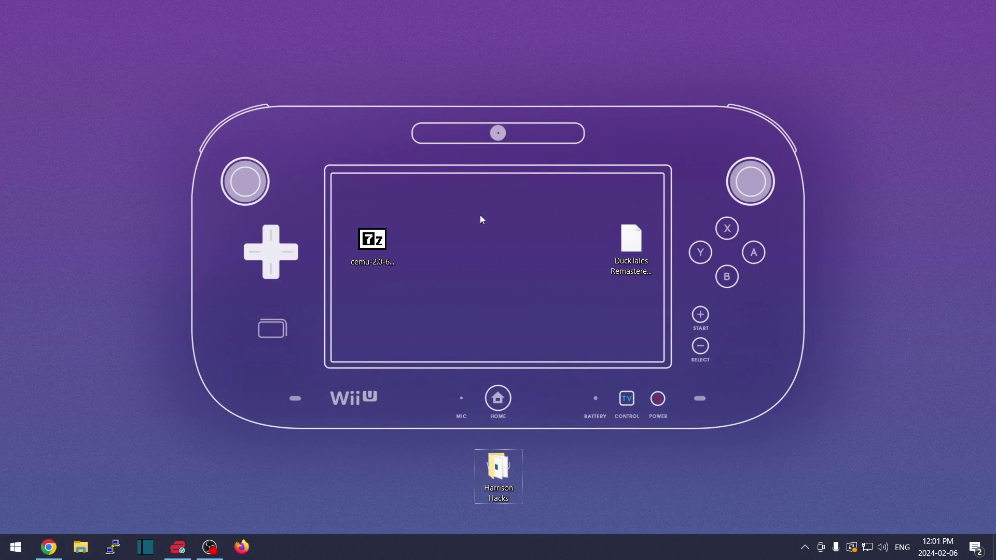
pyautogui.rightClick(382, 250)
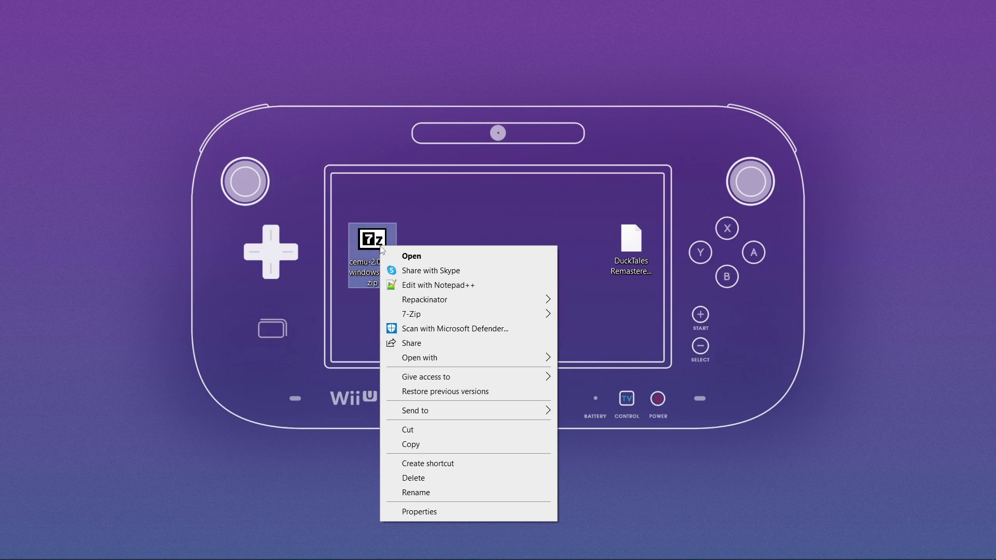
pyautogui.moveTo(502, 314)
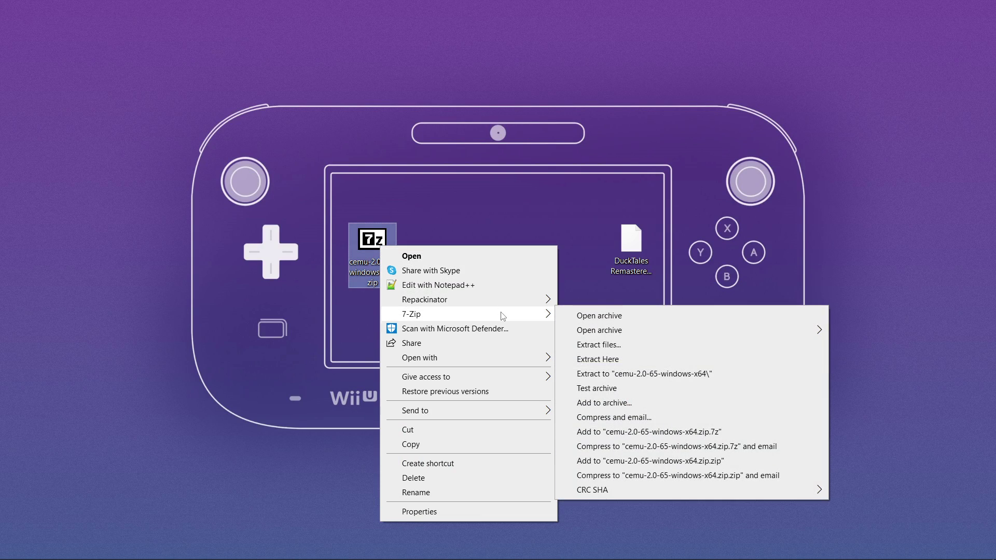
pyautogui.click(601, 359)
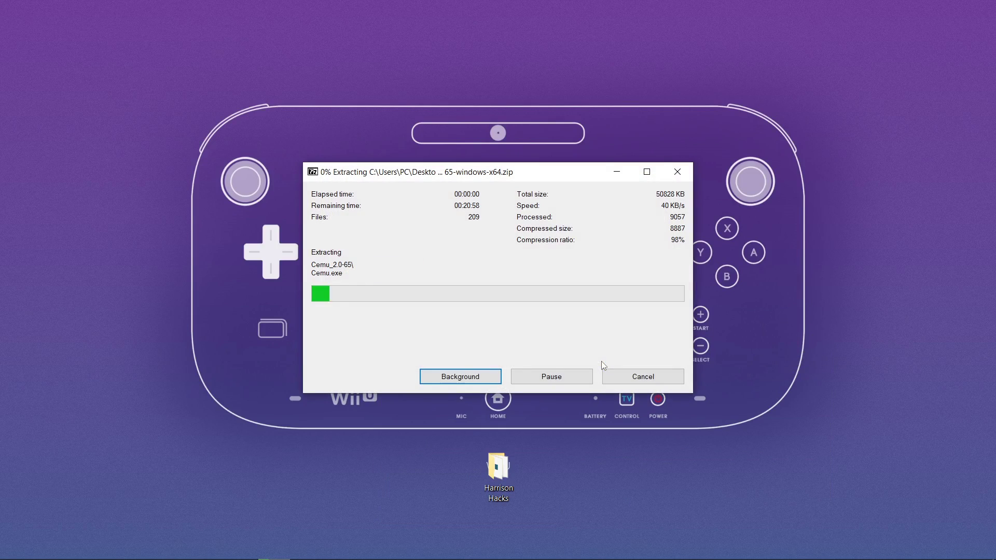
pyautogui.moveTo(24, 23); pyautogui.dragTo(430, 251)
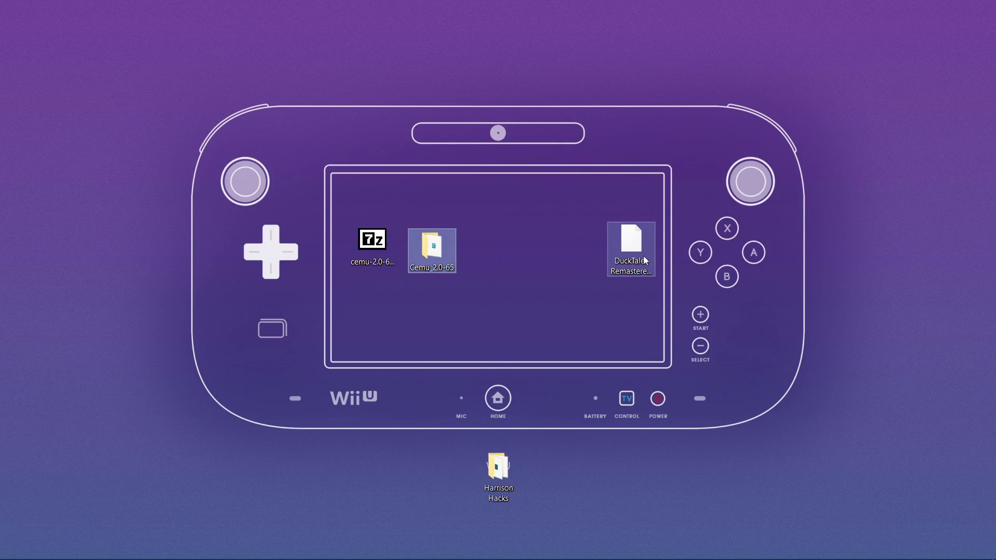
# Inside Cemu_2.0-65, create a folder named 'games' and move the DuckTales Remastered file into it.
pyautogui.doubleClick(444, 254)
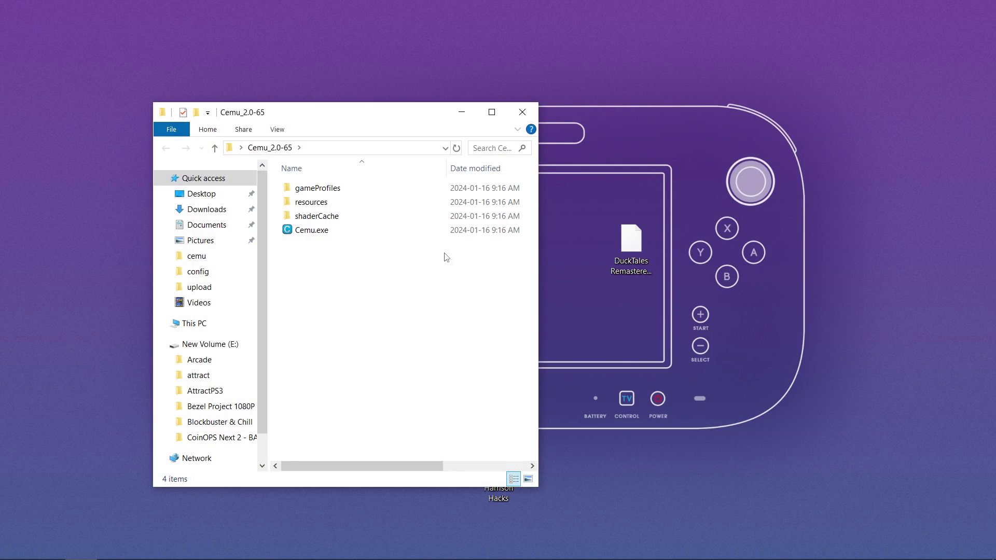
pyautogui.rightClick(301, 337)
pyautogui.moveTo(391, 310)
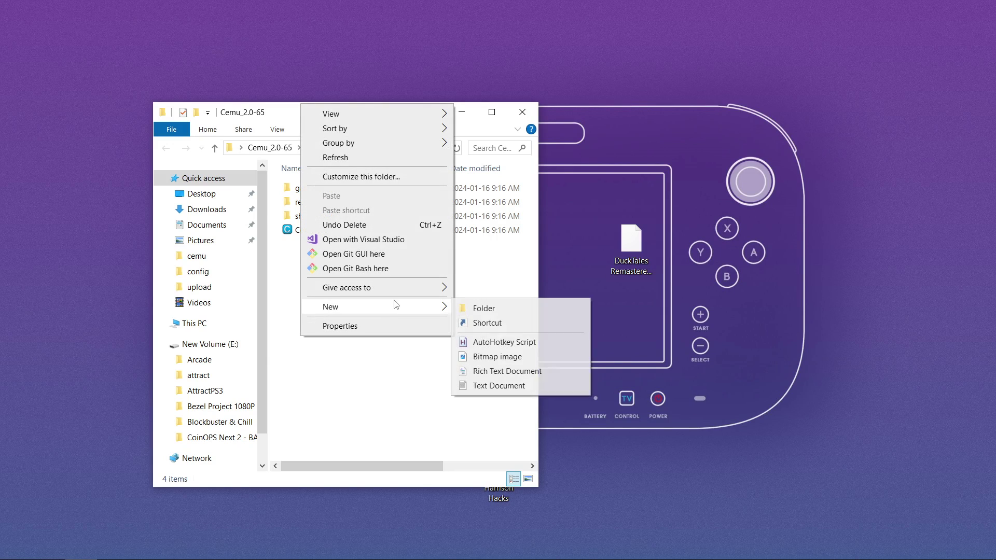
pyautogui.click(473, 309)
pyautogui.write('game')
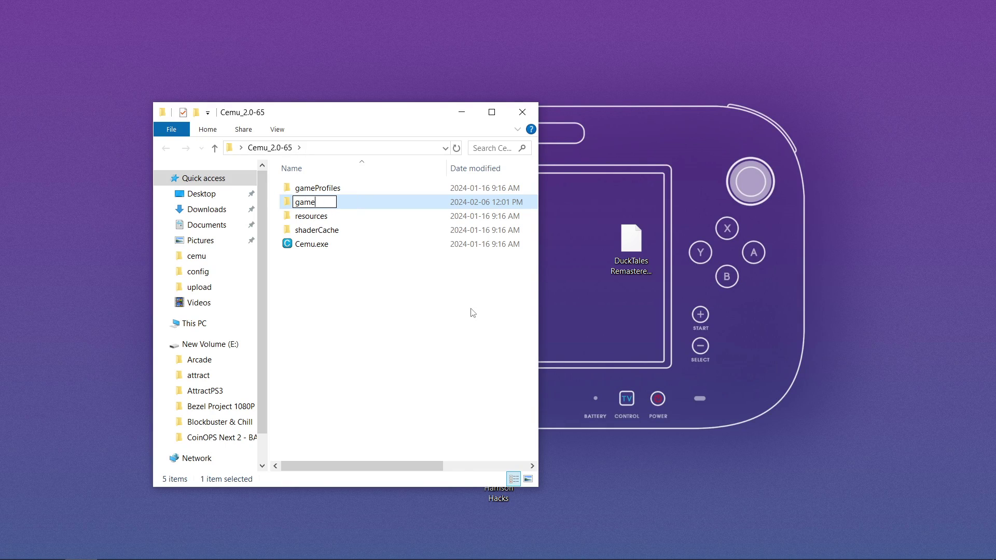
pyautogui.write('s')
pyautogui.press('Return')
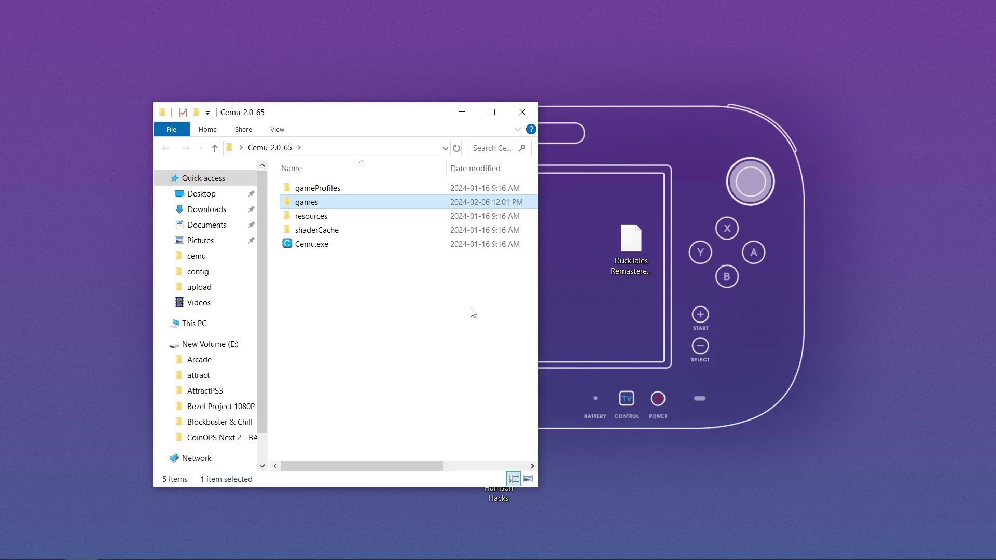
pyautogui.moveTo(631, 253); pyautogui.dragTo(311, 201)
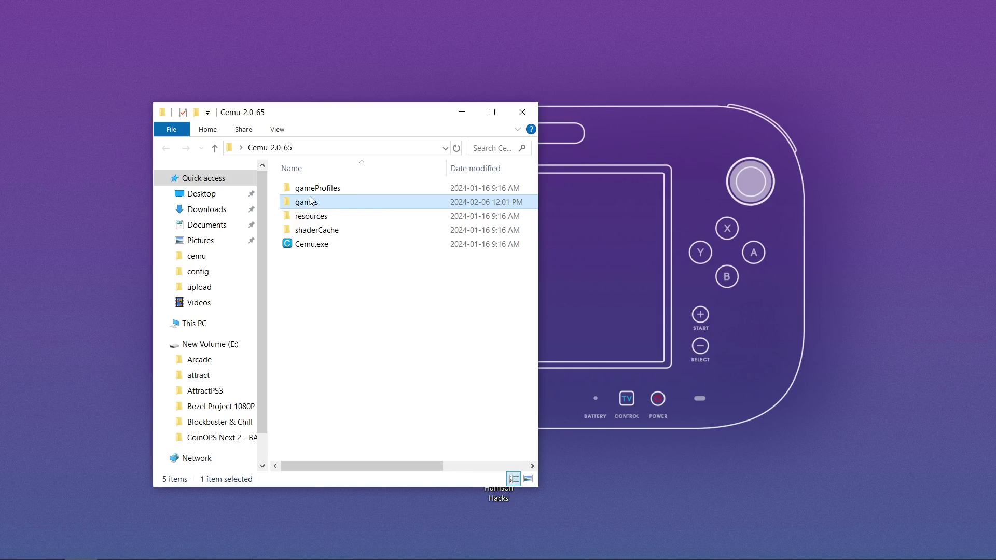
# Launch Cemu.exe and set the first-run game path to Desktop\Cemu_2.0-65\games.
pyautogui.click(492, 113)
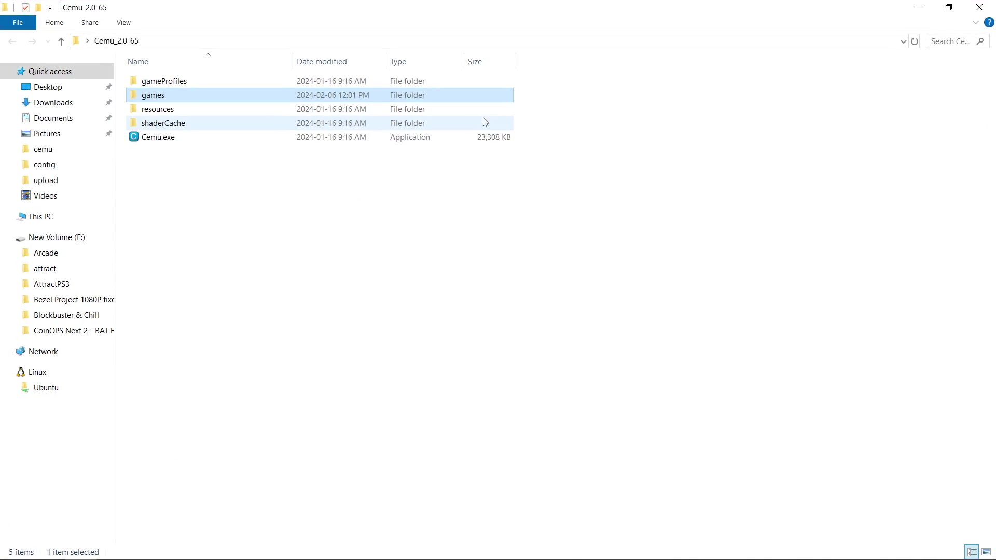
pyautogui.doubleClick(154, 141)
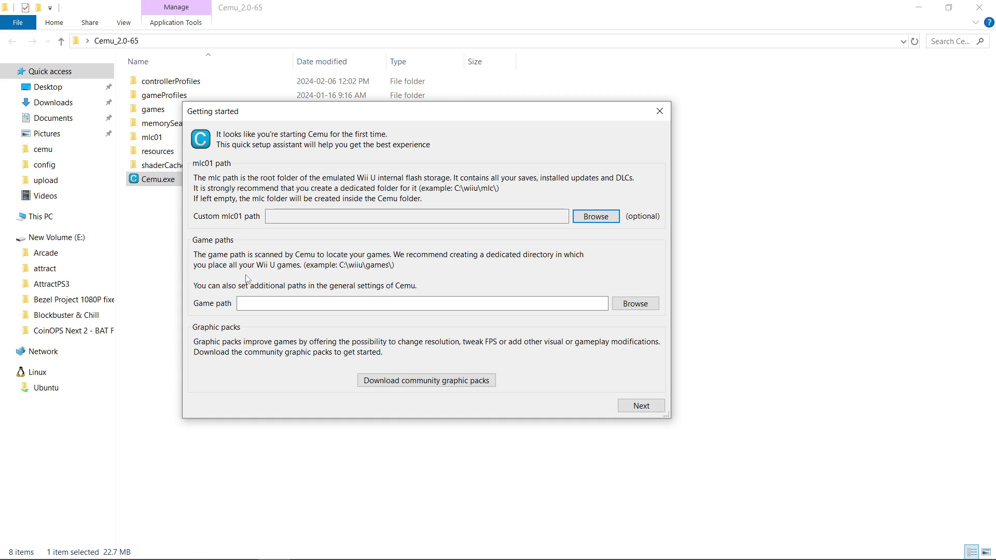
pyautogui.click(636, 304)
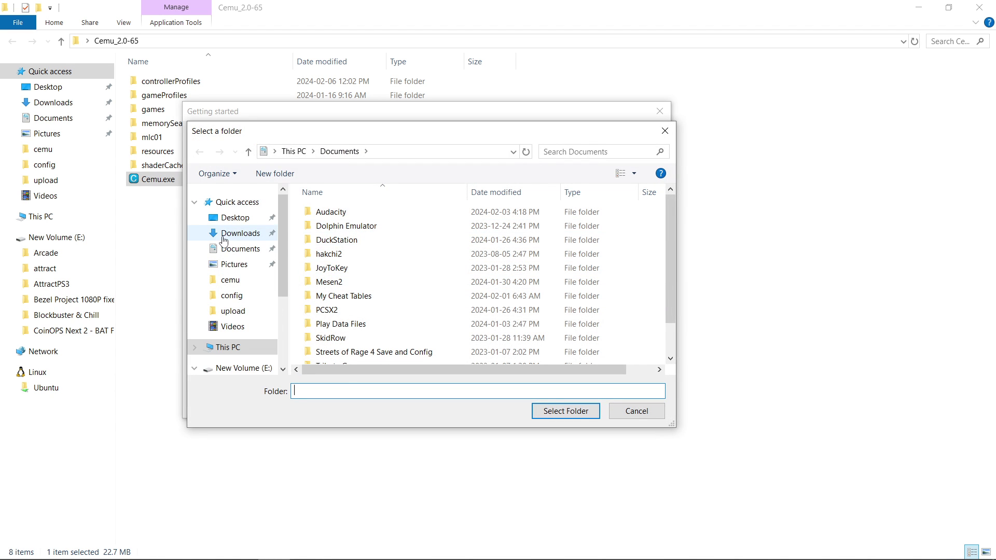
pyautogui.click(228, 219)
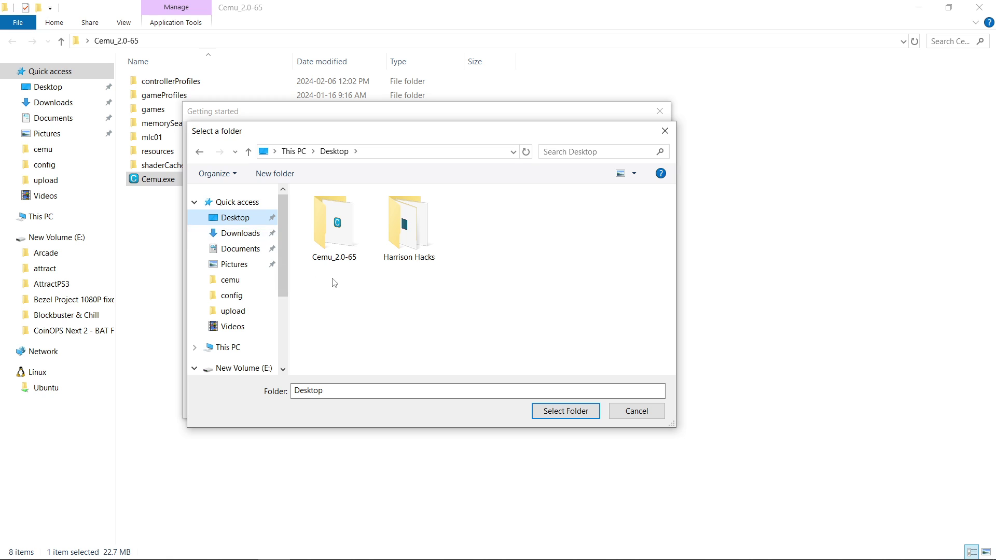
pyautogui.doubleClick(338, 246)
pyautogui.click(338, 244)
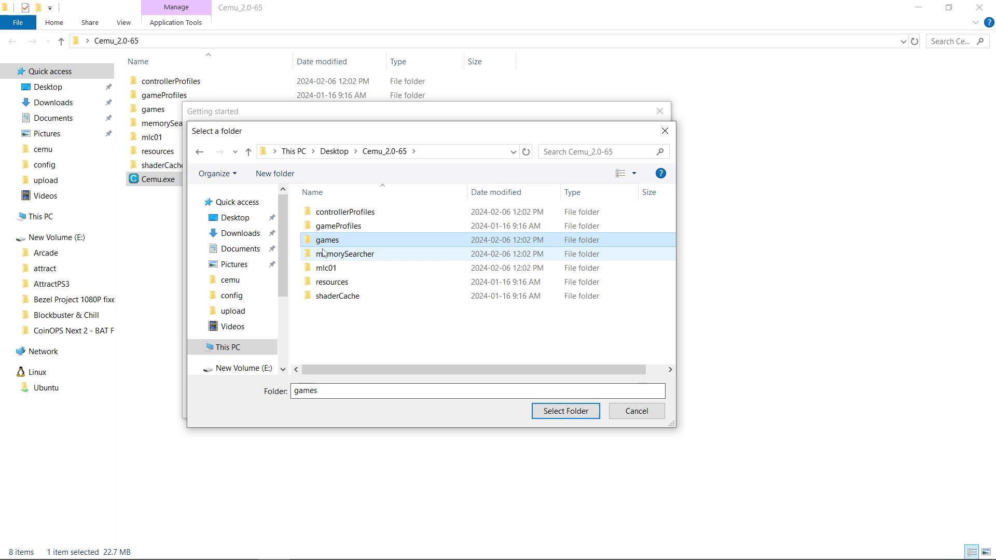
pyautogui.click(558, 413)
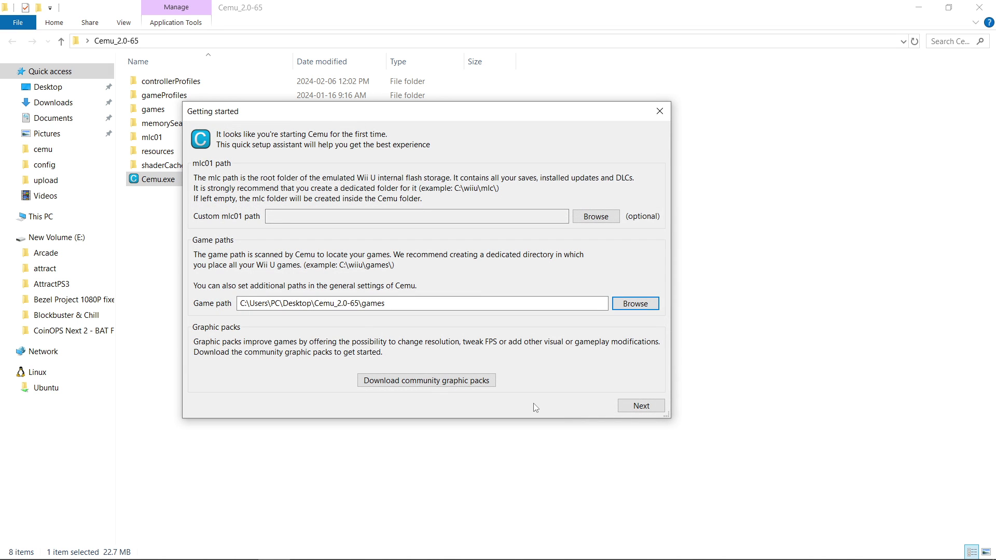
# Download the community graphic packs, decline viewing them, and advance to the Input settings page.
pyautogui.click(410, 383)
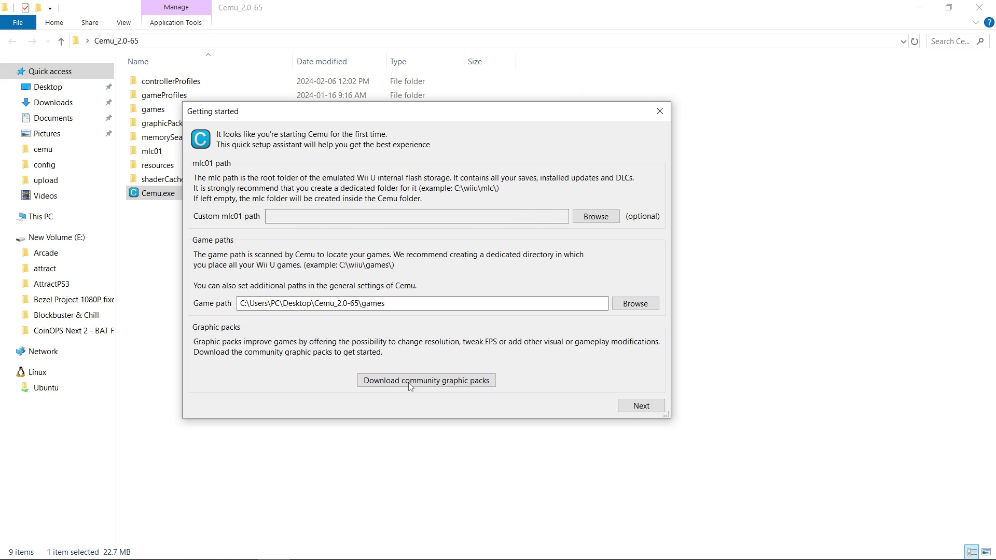
pyautogui.click(506, 266)
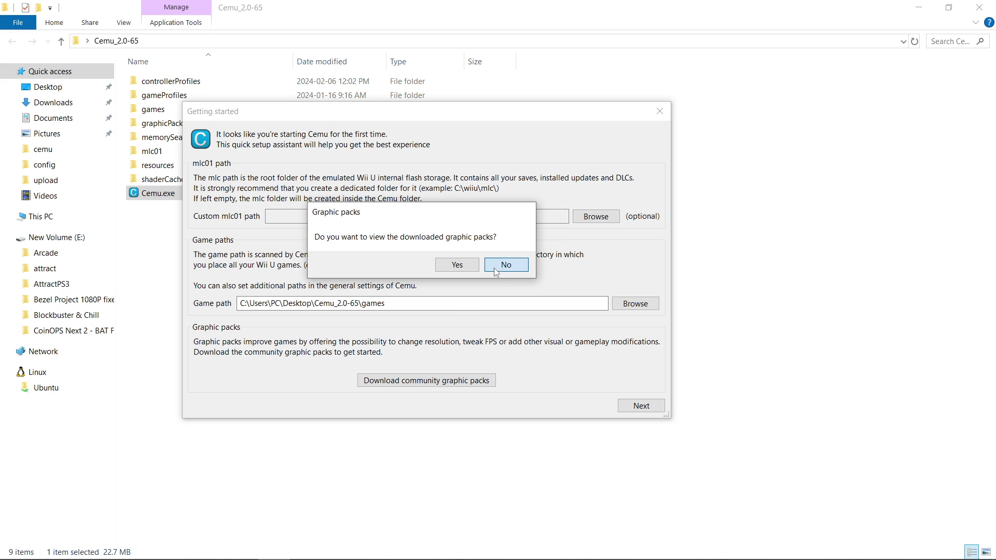
pyautogui.click(642, 406)
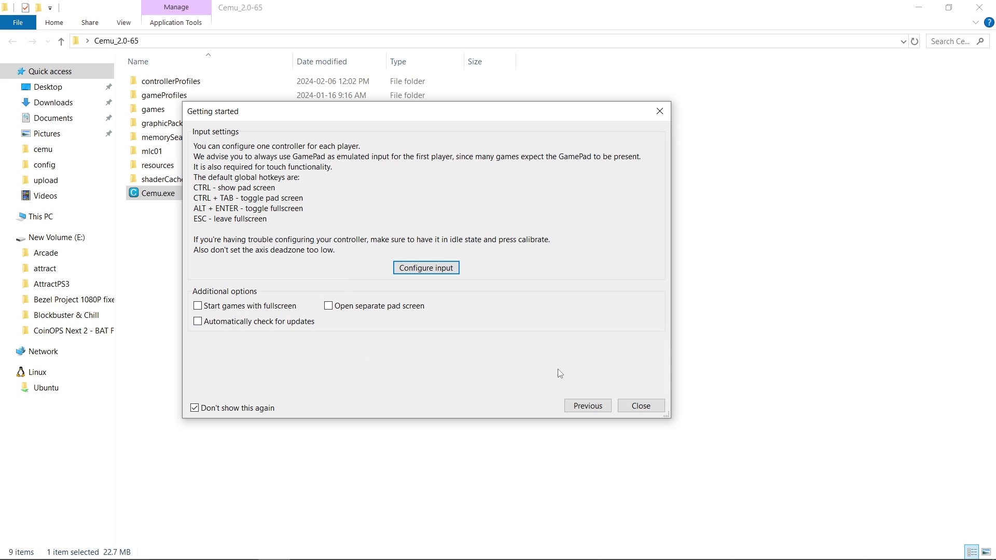
# Finish the Getting started assistant, confirm DuckTales: Remastered is listed, then close Cemu and the folder window.
pyautogui.click(636, 410)
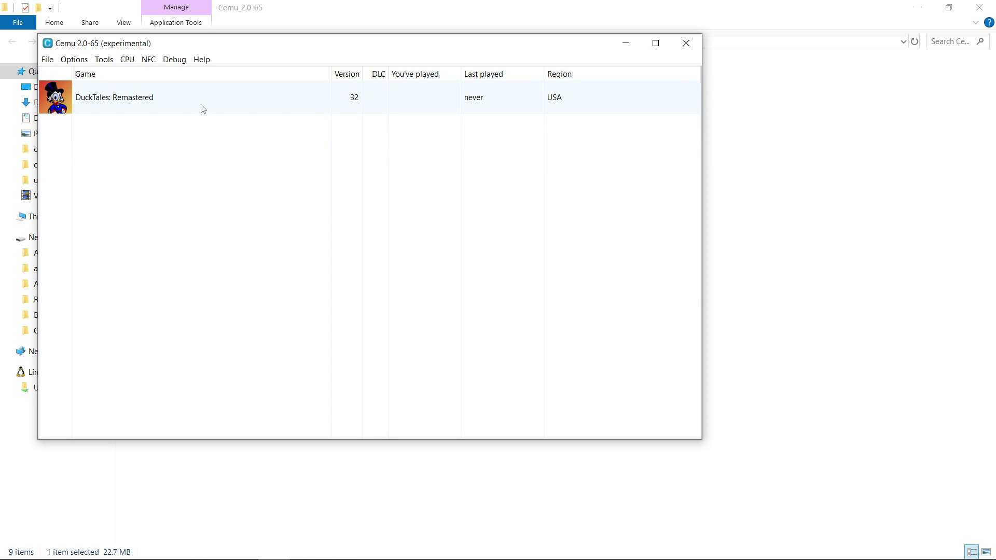
pyautogui.moveTo(241, 44); pyautogui.dragTo(401, 94)
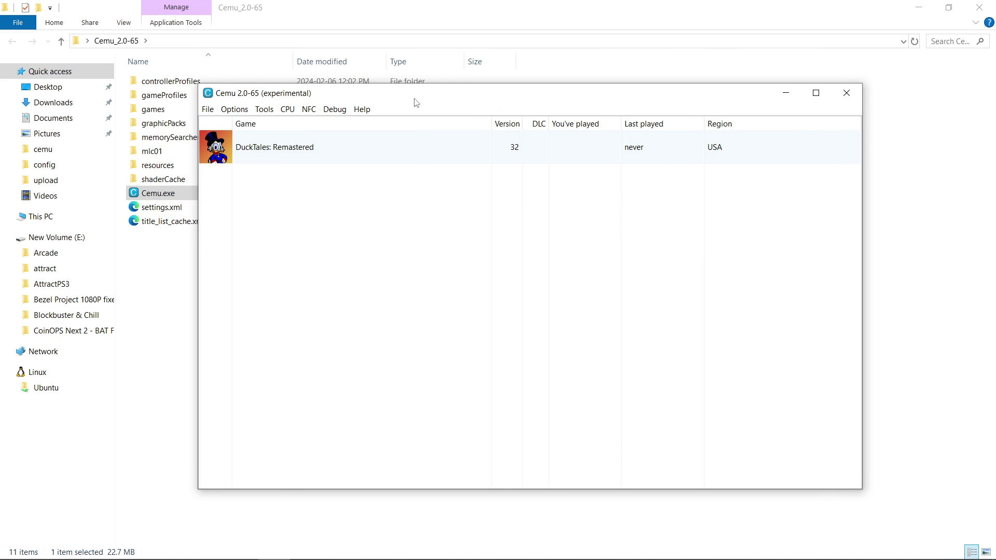
pyautogui.click(847, 93)
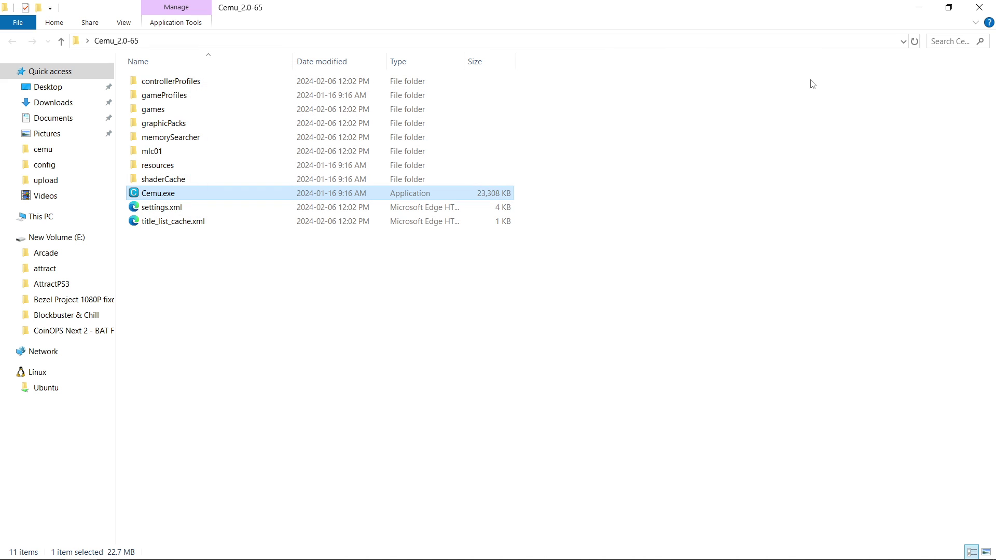
pyautogui.click(980, 7)
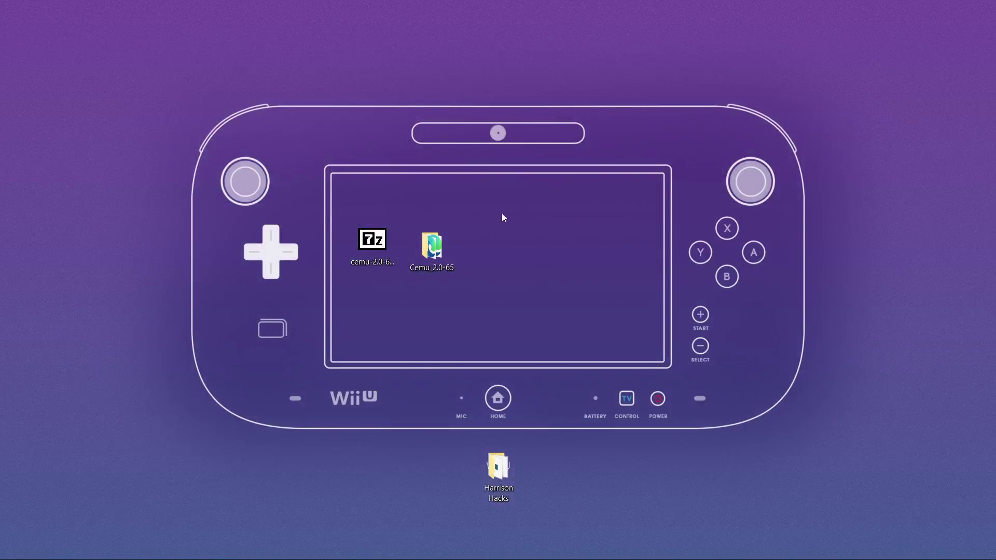
# Create a desktop folder named 'New folder' and move Cemu_2.0-65 into it.
pyautogui.rightClick(545, 225)
pyautogui.moveTo(670, 376)
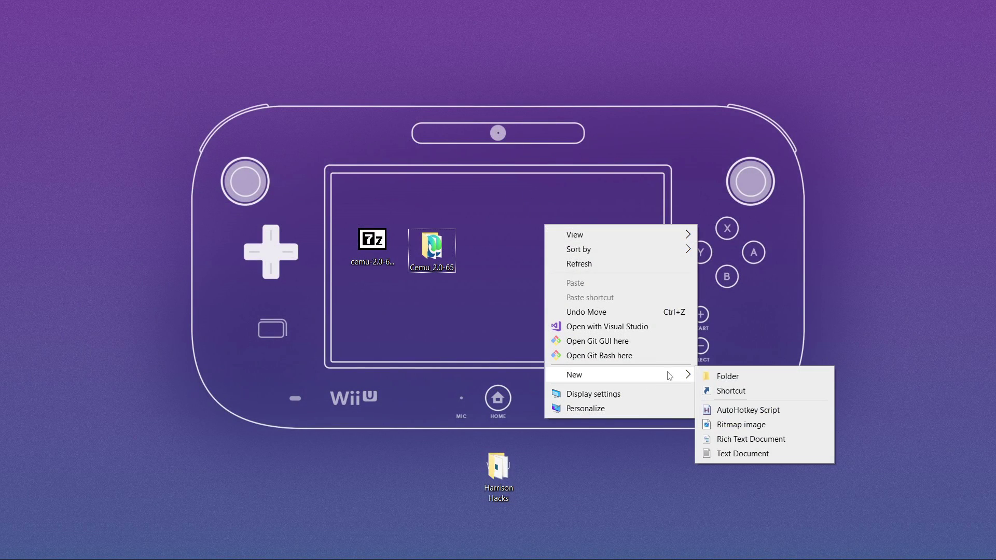
pyautogui.click(726, 376)
pyautogui.press('Return')
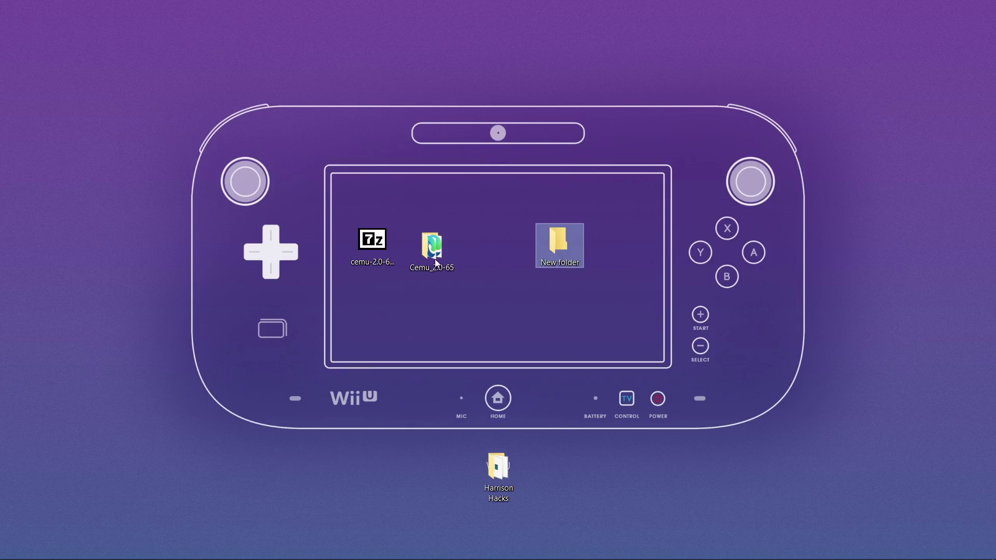
pyautogui.moveTo(423, 252); pyautogui.dragTo(556, 250)
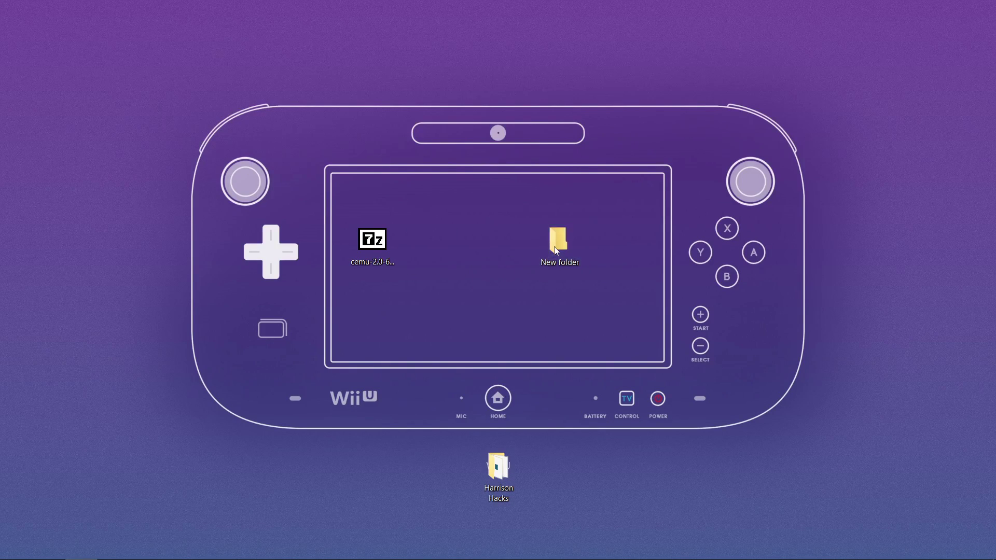
# Run Cemu.exe from New folder\Cemu_2.0-65, see its empty game list, and close it.
pyautogui.doubleClick(556, 251)
pyautogui.doubleClick(204, 84)
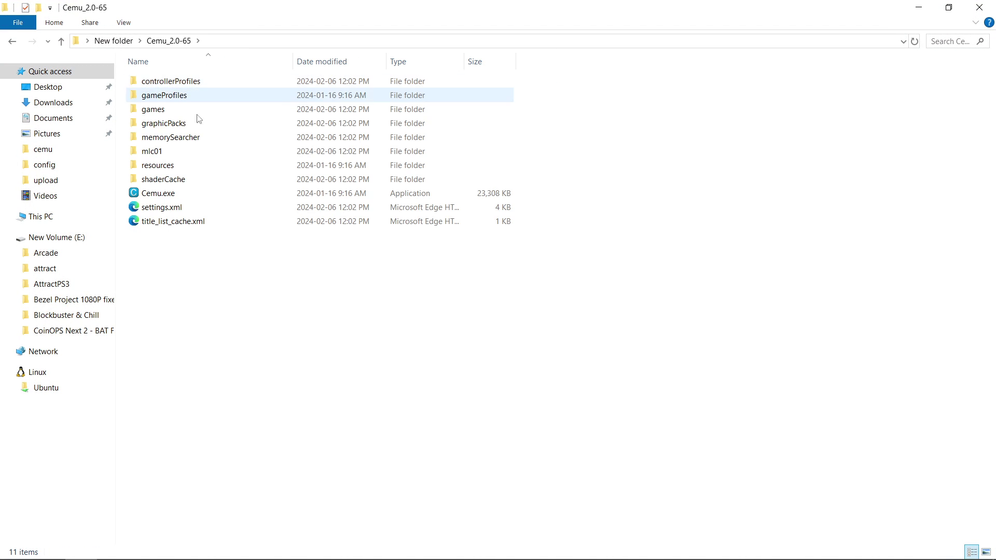
pyautogui.doubleClick(182, 196)
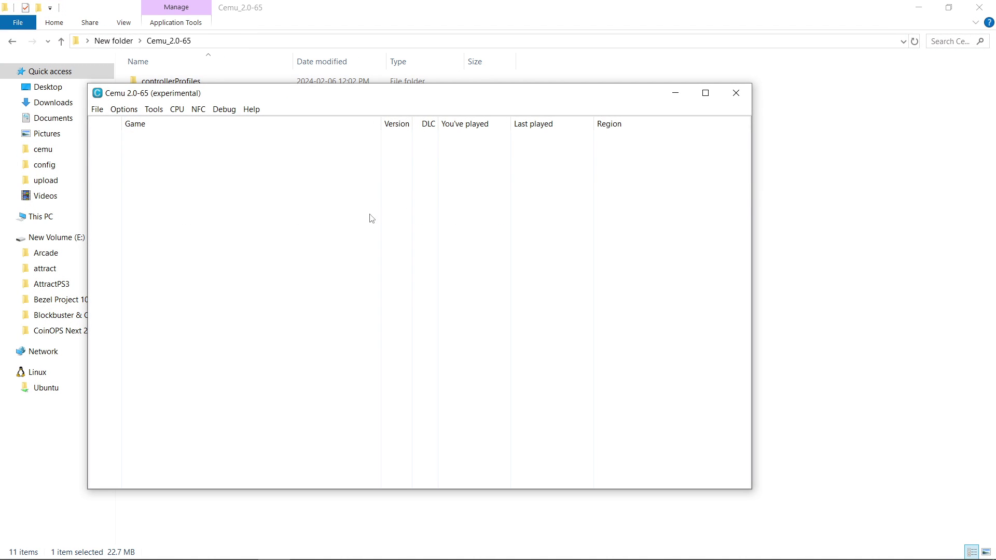
pyautogui.click(736, 98)
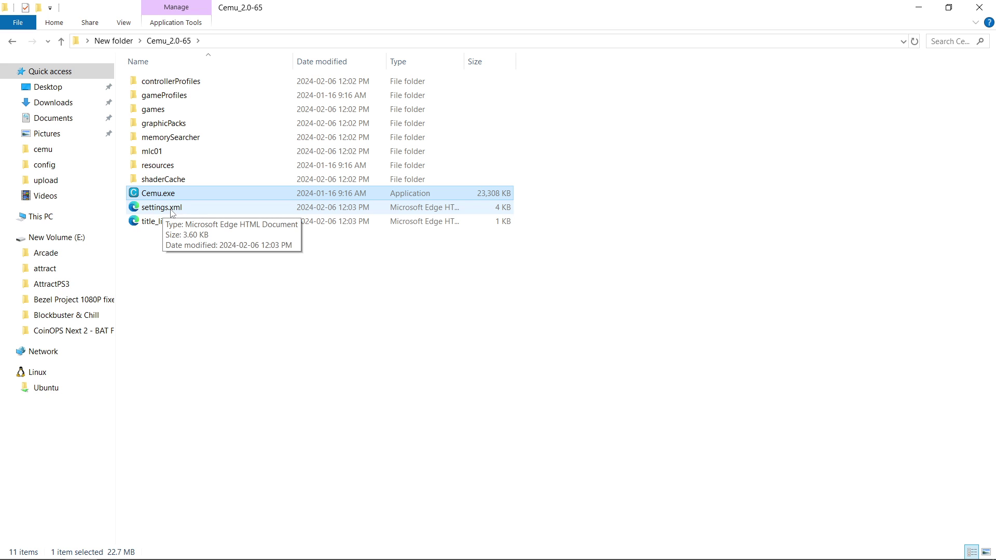
# Edit settings.xml in Notepad so the game path entry is just 'games', and save it.
pyautogui.rightClick(161, 210)
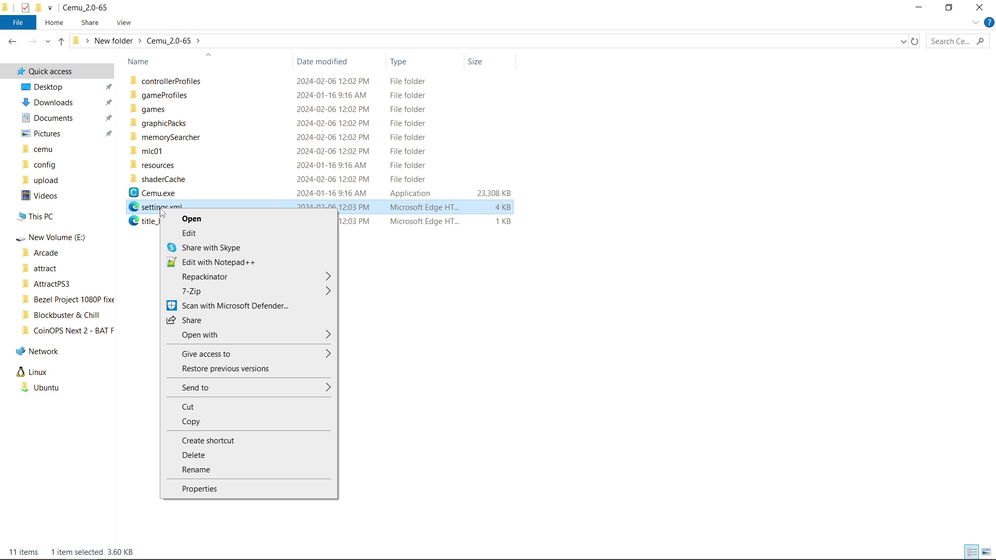
pyautogui.click(200, 239)
pyautogui.scroll(-11, 357, 412)
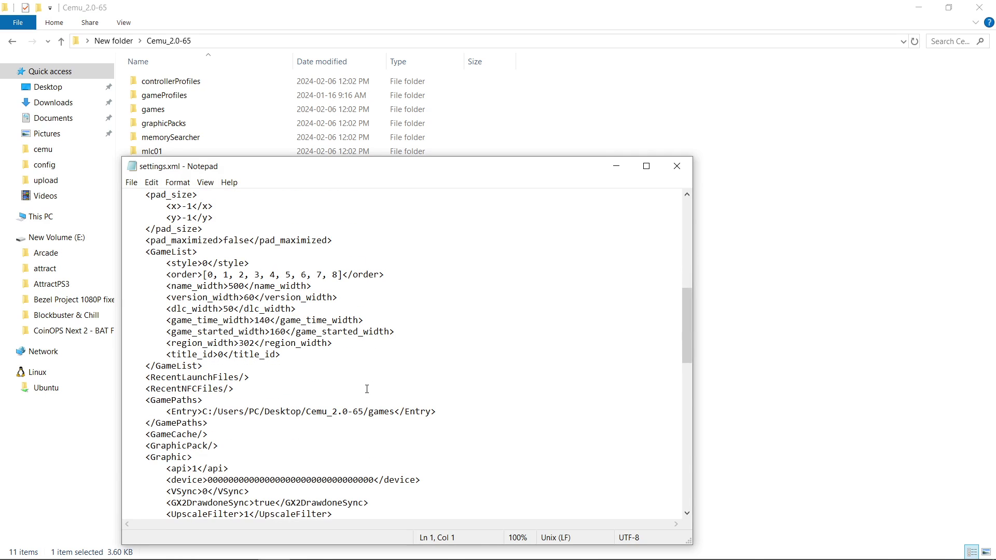
pyautogui.scroll(-1, 367, 389)
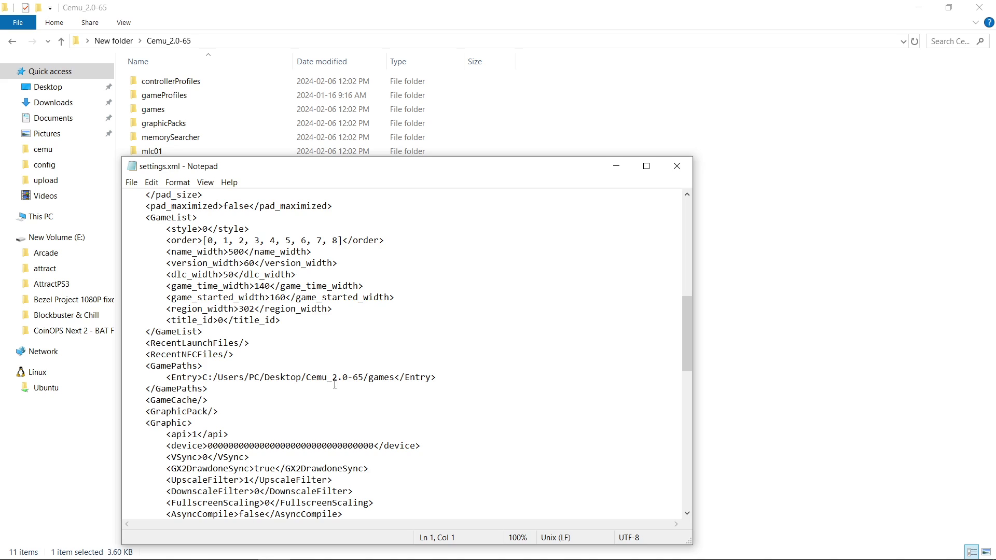
pyautogui.moveTo(369, 378); pyautogui.dragTo(204, 378)
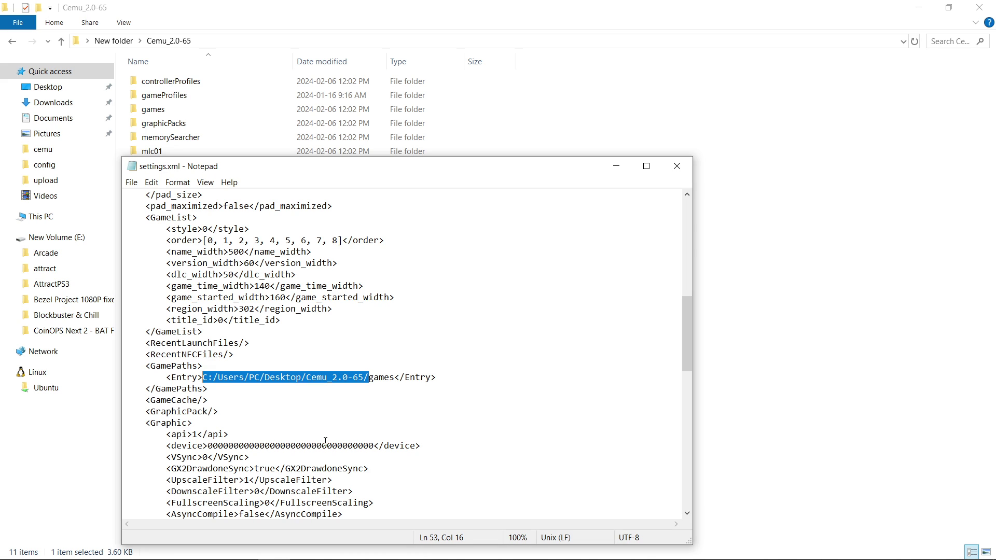
pyautogui.press('Delete')
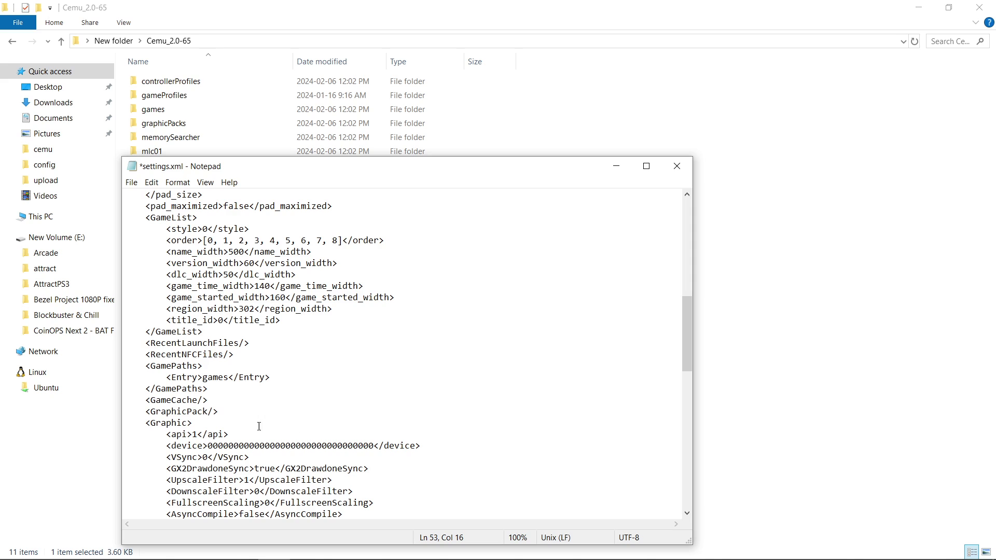
pyautogui.click(131, 183)
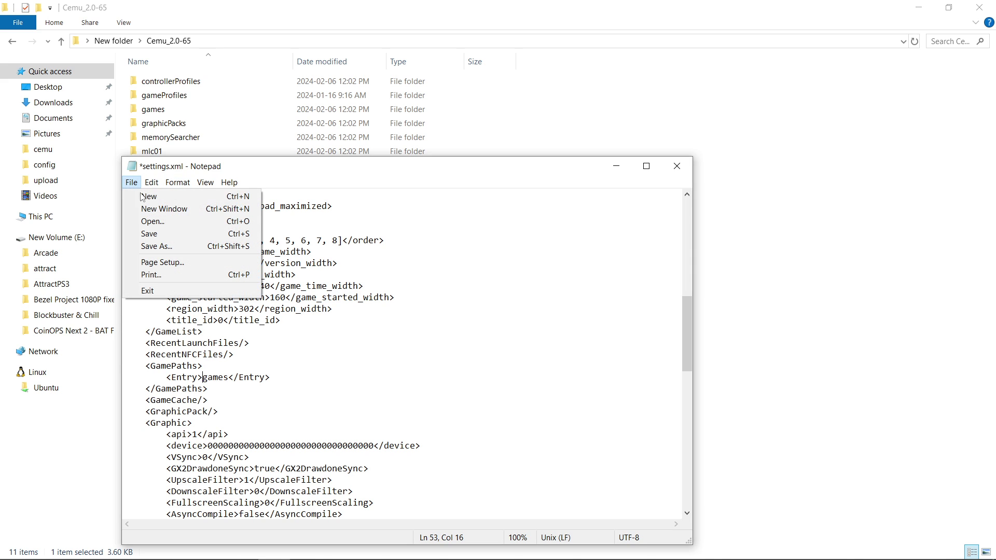
pyautogui.click(150, 234)
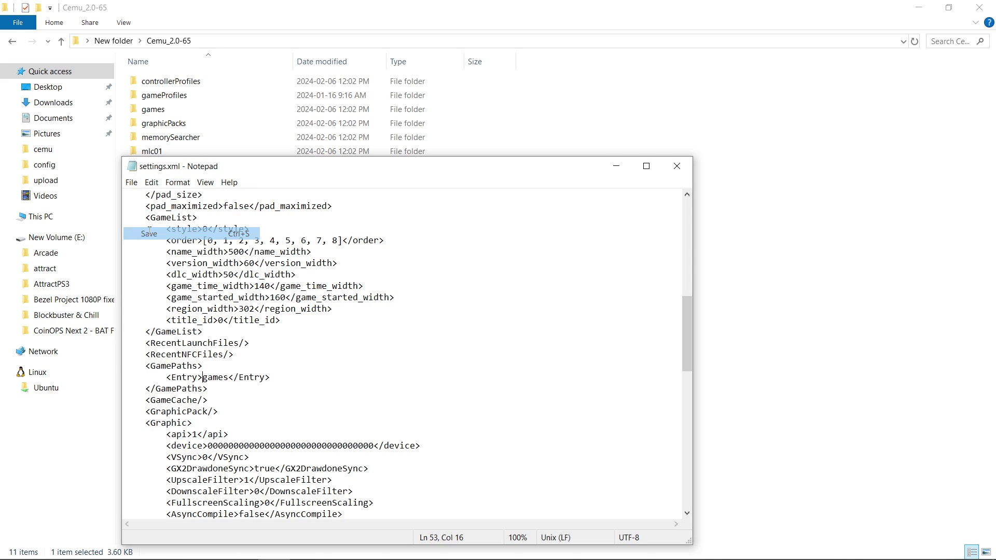
# Close Notepad, relaunch Cemu to confirm DuckTales: Remastered is listed, then close it.
pyautogui.click(677, 166)
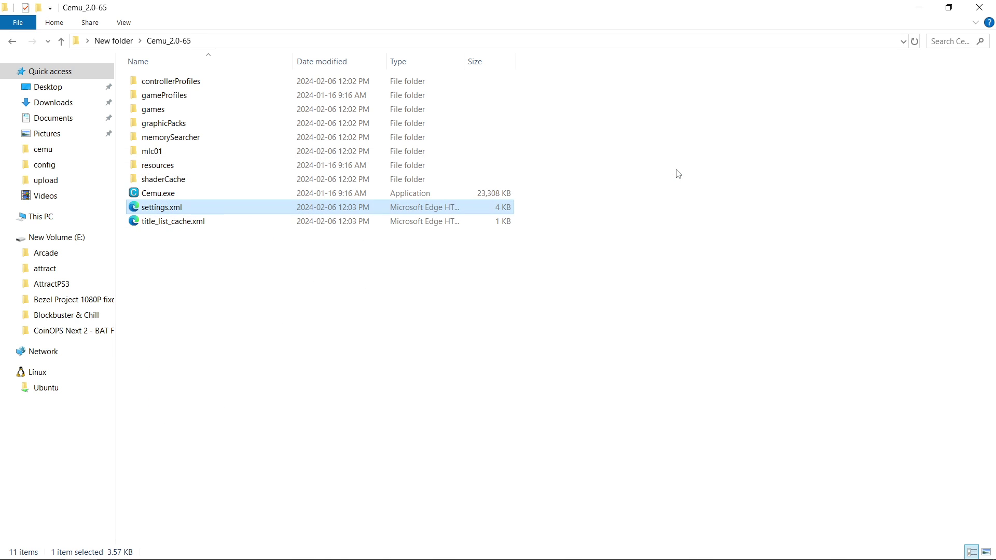
pyautogui.doubleClick(169, 199)
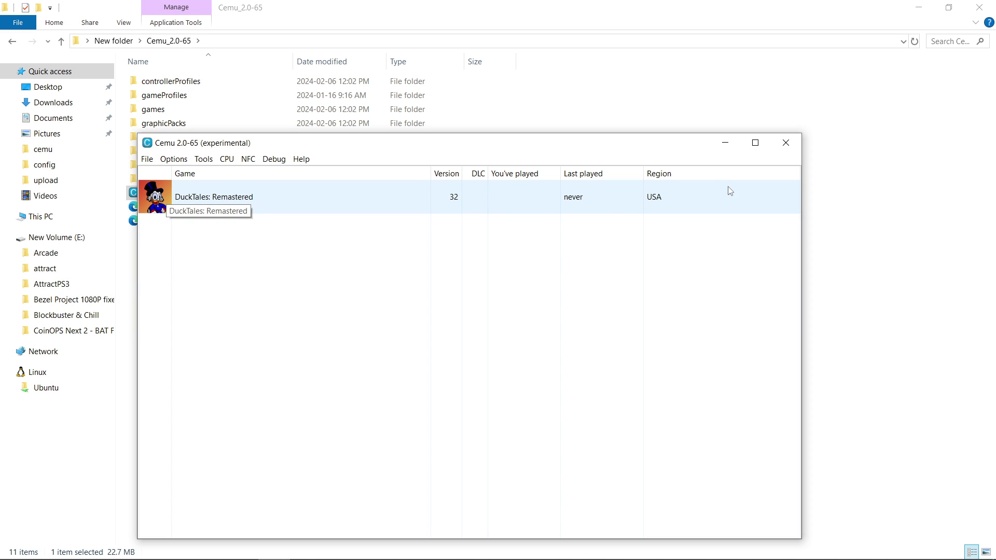
pyautogui.click(786, 143)
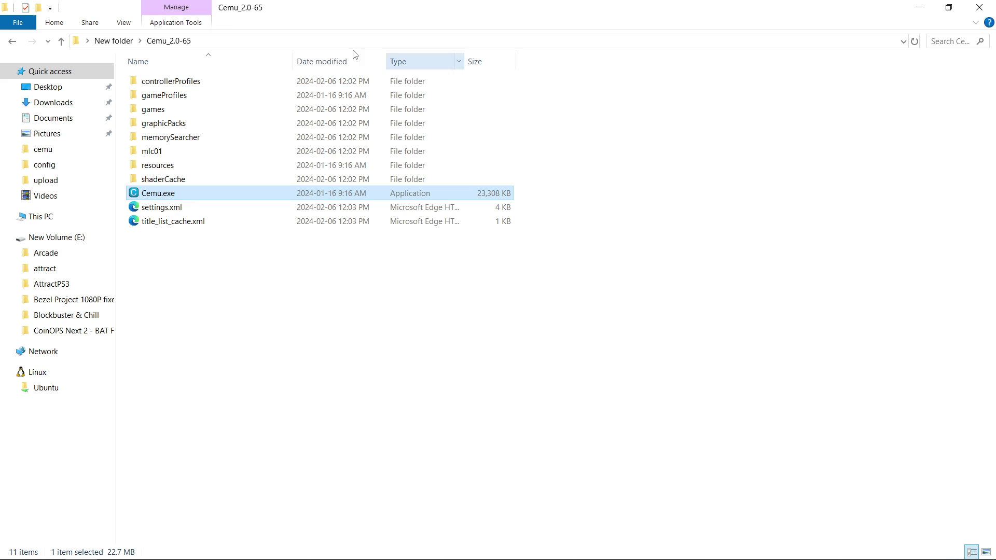
# Cut Cemu_2.0-65 out of New folder, paste it onto the desktop, and open it.
pyautogui.click(61, 42)
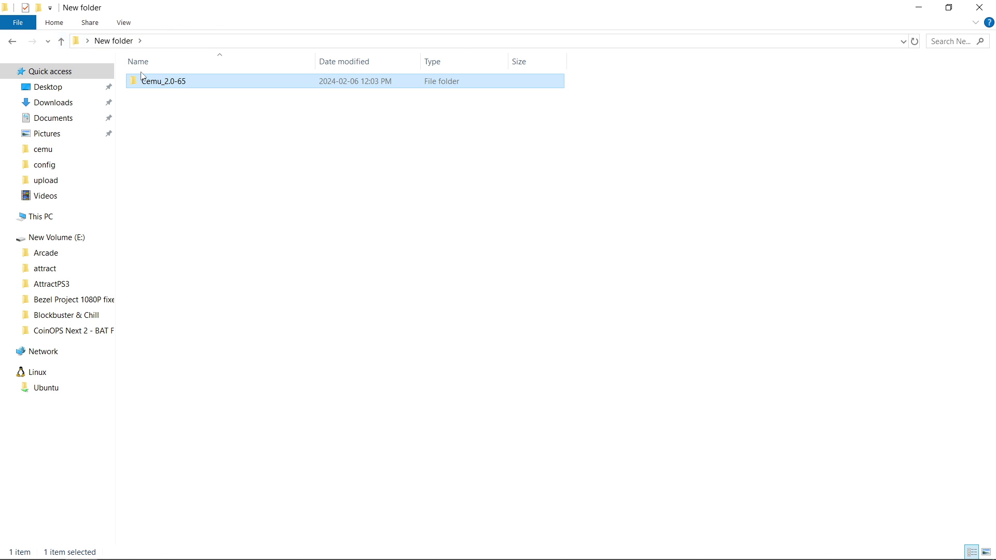
pyautogui.rightClick(157, 86)
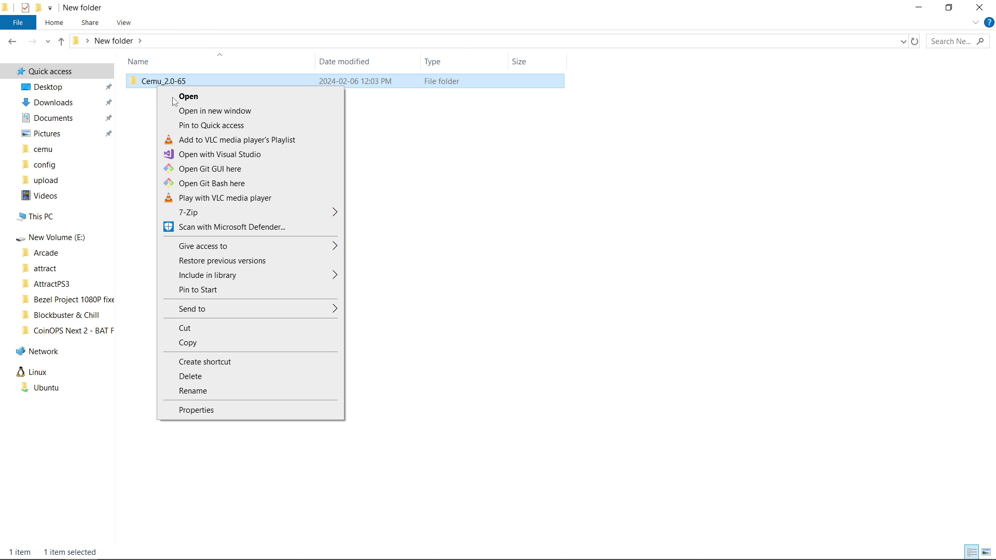
pyautogui.click(261, 332)
pyautogui.click(990, 5)
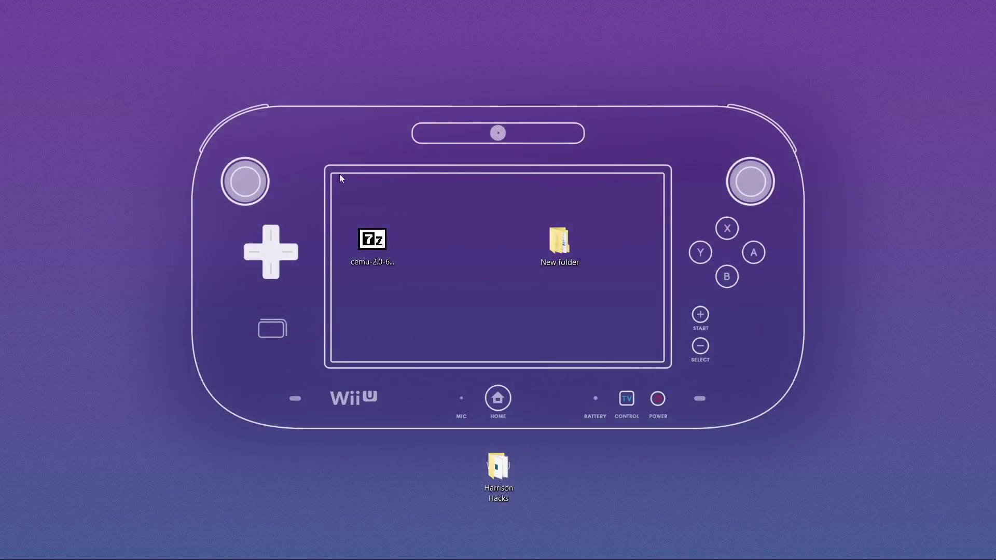
pyautogui.rightClick(283, 81)
pyautogui.click(320, 139)
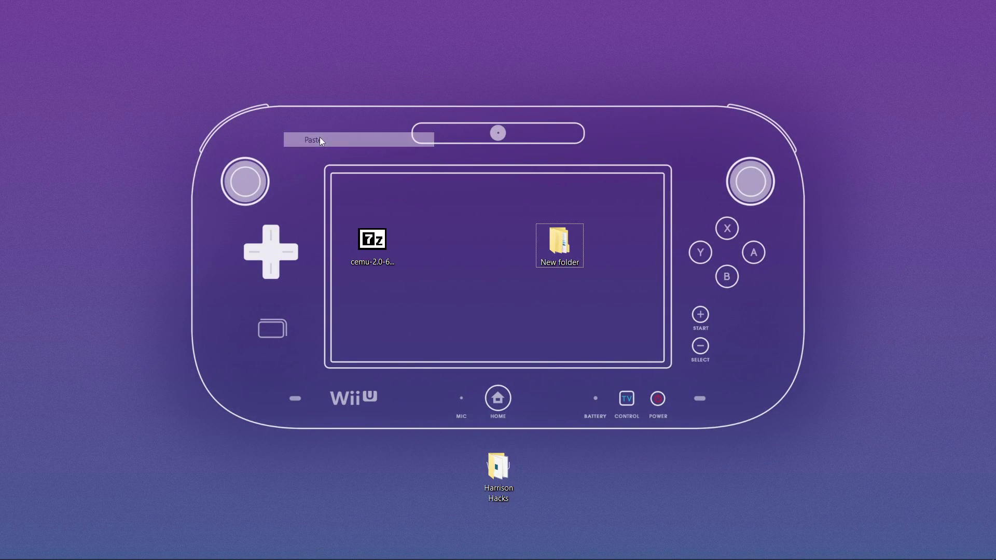
pyautogui.doubleClick(290, 73)
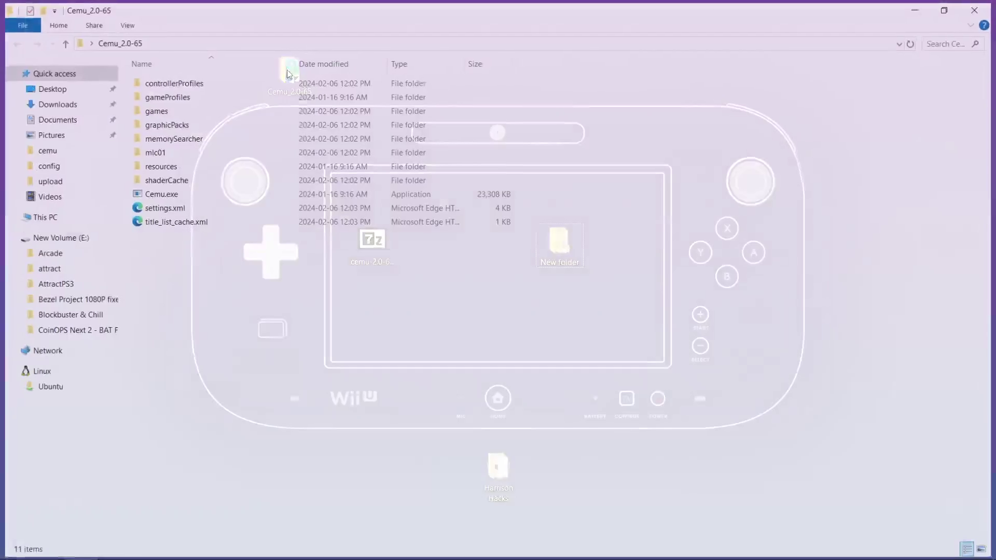
# Launch Cemu from the desktop copy, boot DuckTales: Remastered to the Capcom logo, then close Cemu.
pyautogui.doubleClick(168, 198)
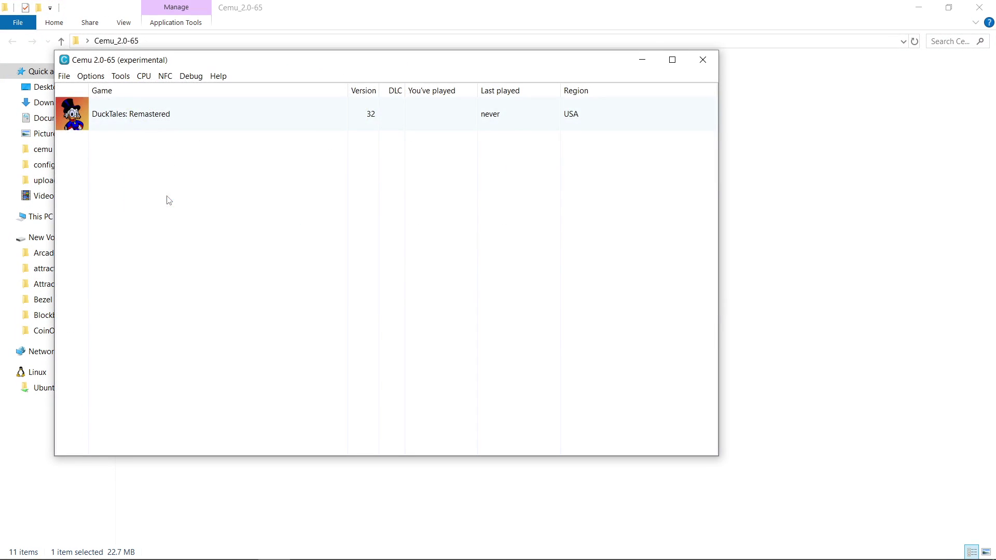
pyautogui.doubleClick(201, 114)
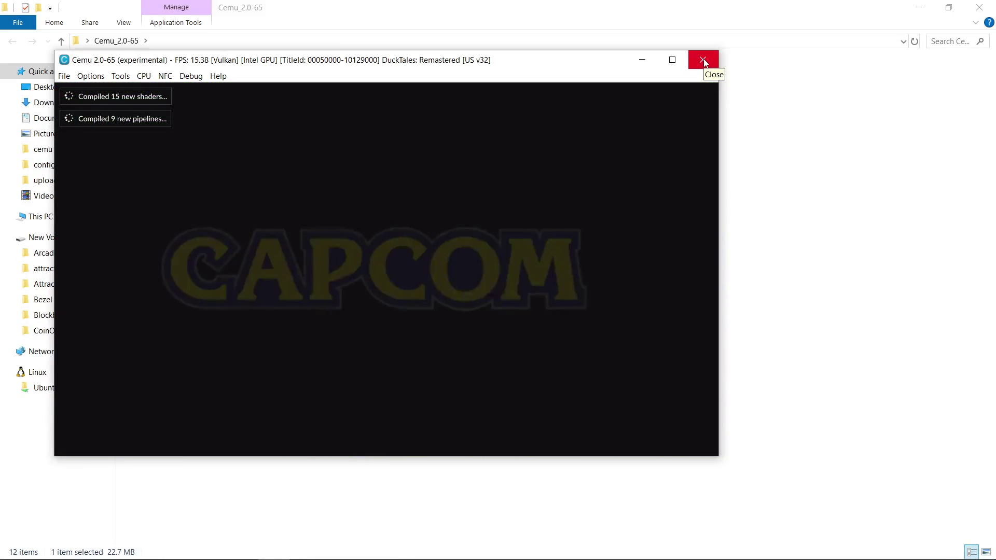
pyautogui.click(704, 60)
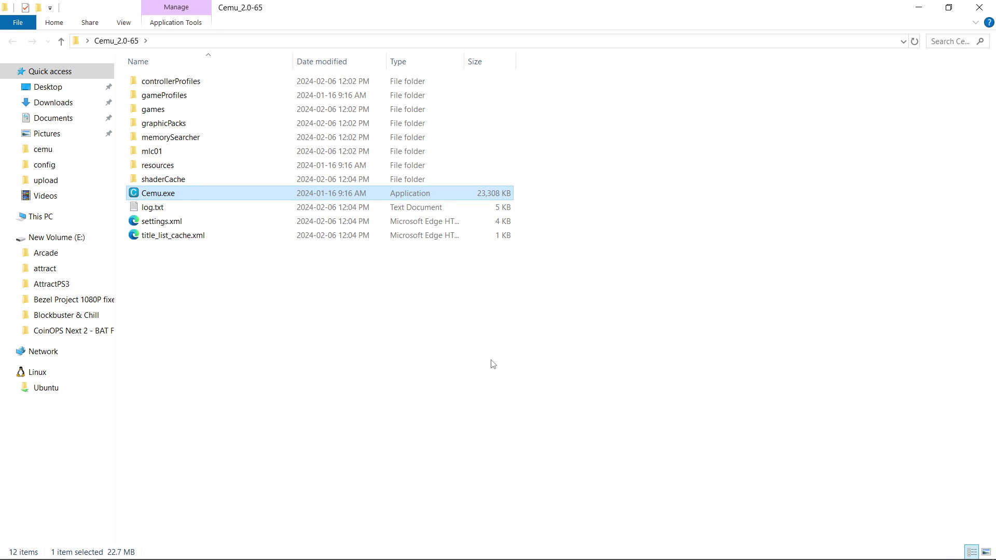
# Close the Cemu_2.0-65 File Explorer window to return to the desktop.
pyautogui.click(979, 7)
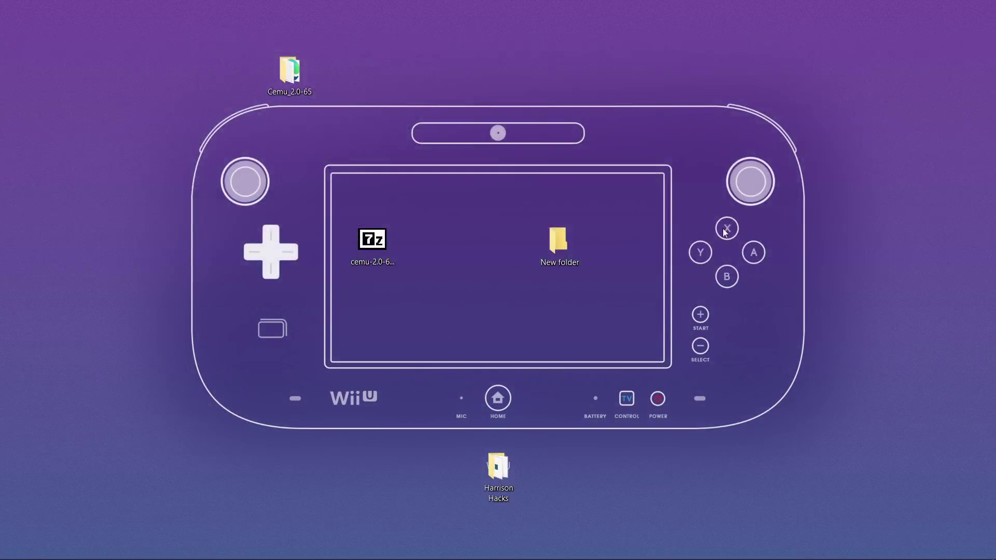